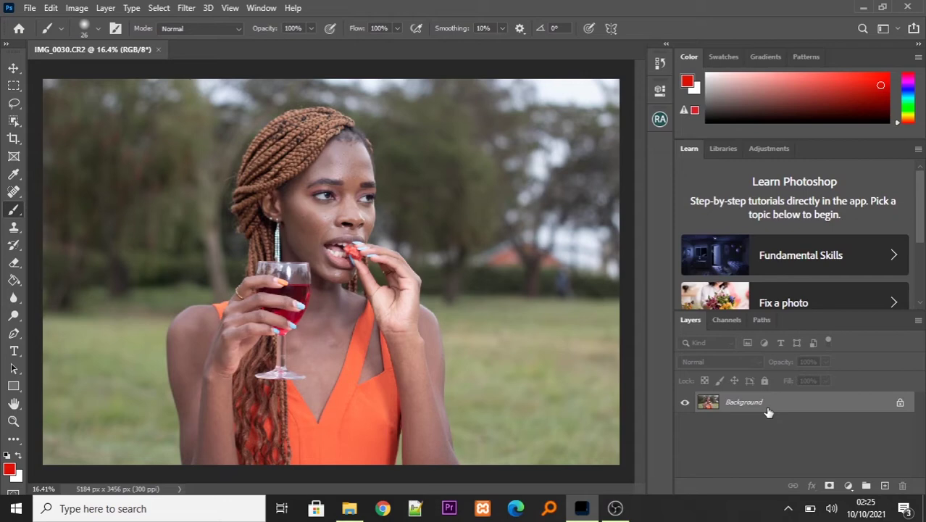
- Duplicate the Background layer and name the copy 'orange and teal'
{"action": "right_click", "coordinate": [768, 411]}
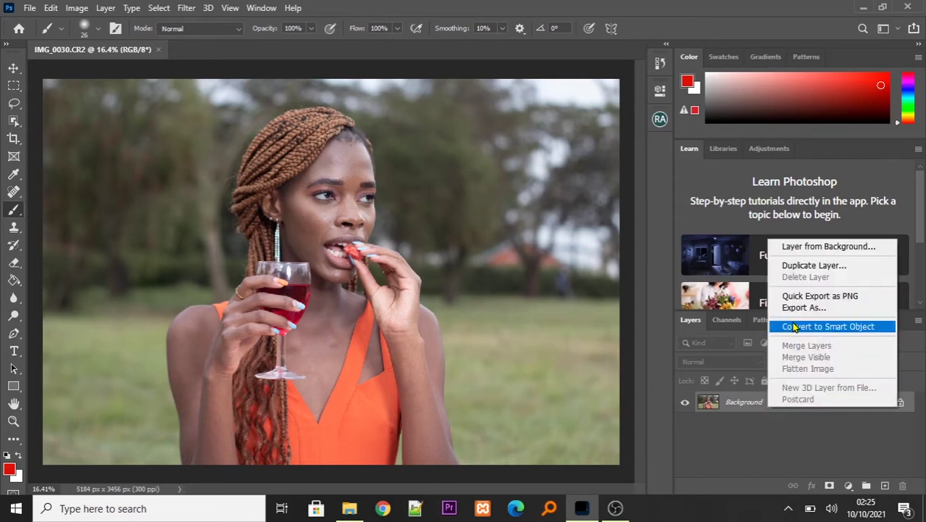
{"action": "left_click", "coordinate": [807, 266]}
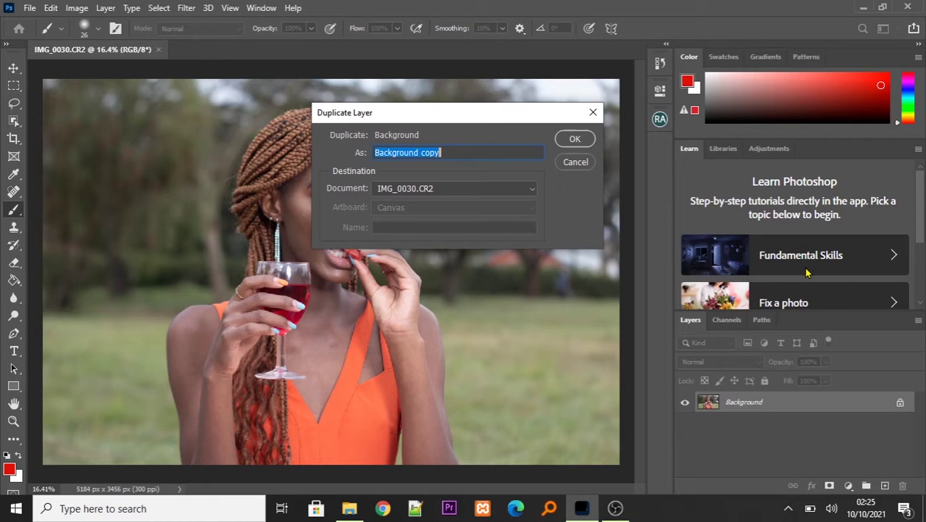
{"action": "type", "text": "0ra"}
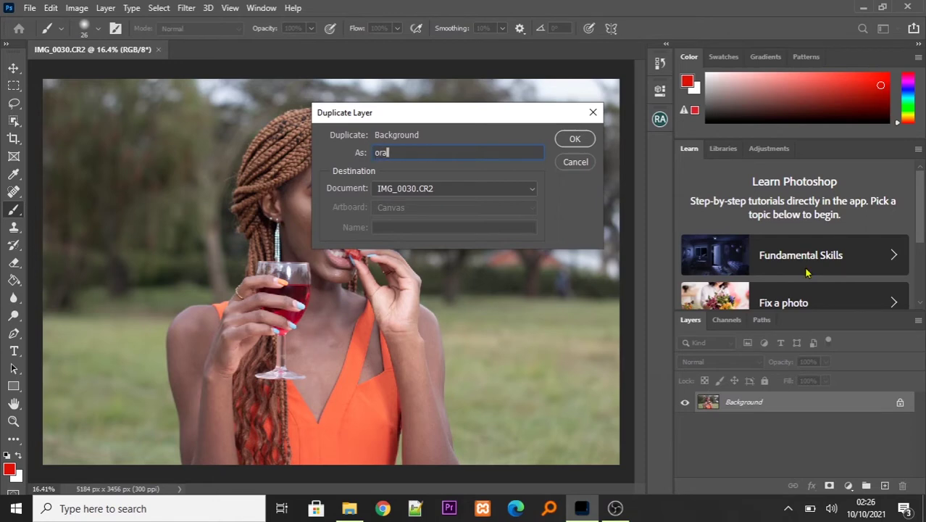
{"action": "type", "text": "nge and teal"}
{"action": "left_click", "coordinate": [577, 137]}
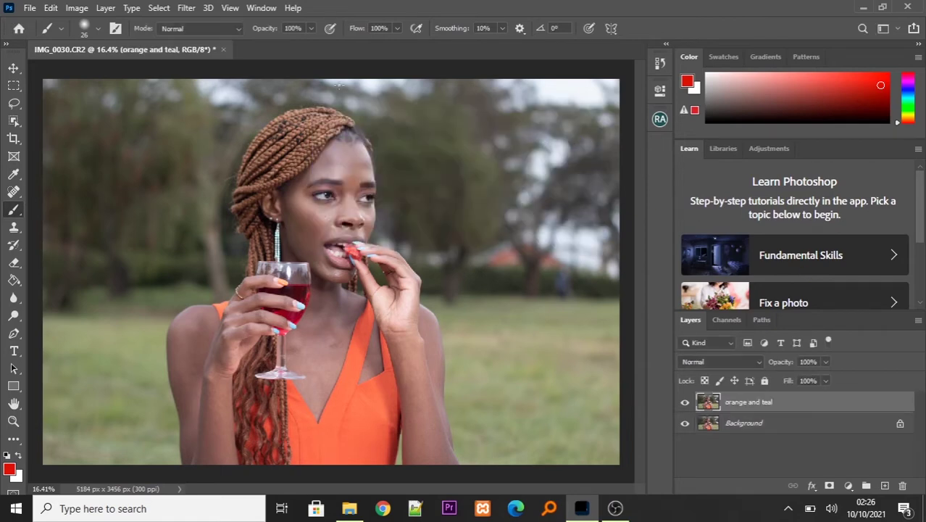
- Open the Camera Raw Filter, collapse Basic and expand the Calibration section
{"action": "left_click", "coordinate": [188, 8]}
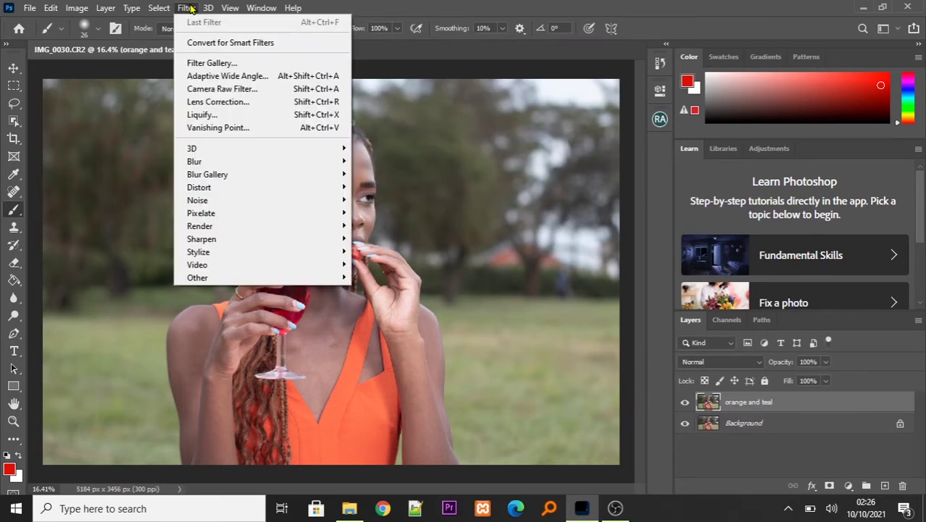
{"action": "left_click", "coordinate": [227, 90]}
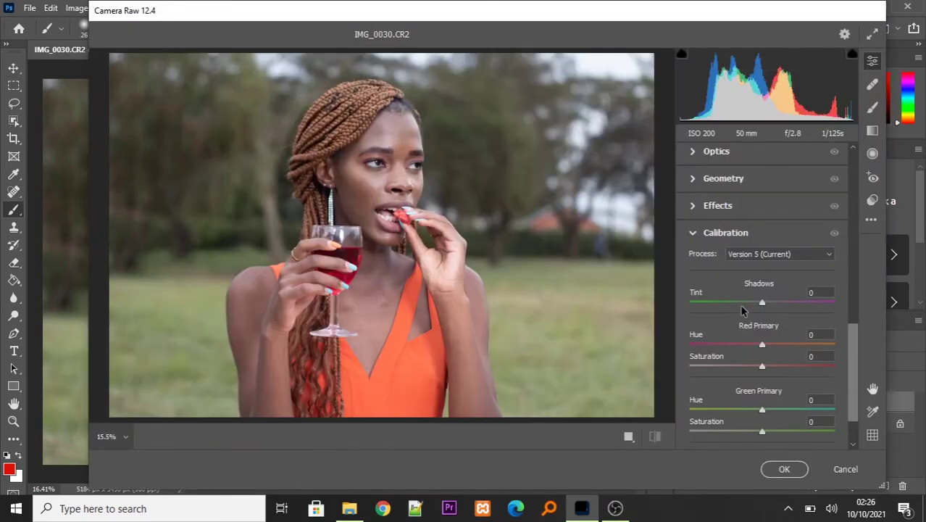
{"action": "scroll", "coordinate": [737, 333], "scroll_direction": "down", "scroll_amount": 2}
{"action": "scroll", "coordinate": [726, 338], "scroll_direction": "up", "scroll_amount": 1}
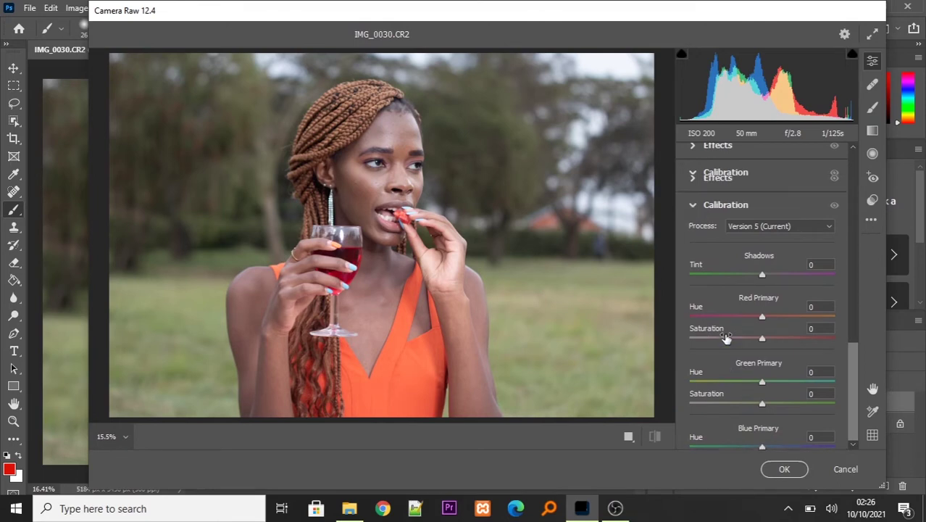
{"action": "scroll", "coordinate": [725, 338], "scroll_direction": "up", "scroll_amount": 5}
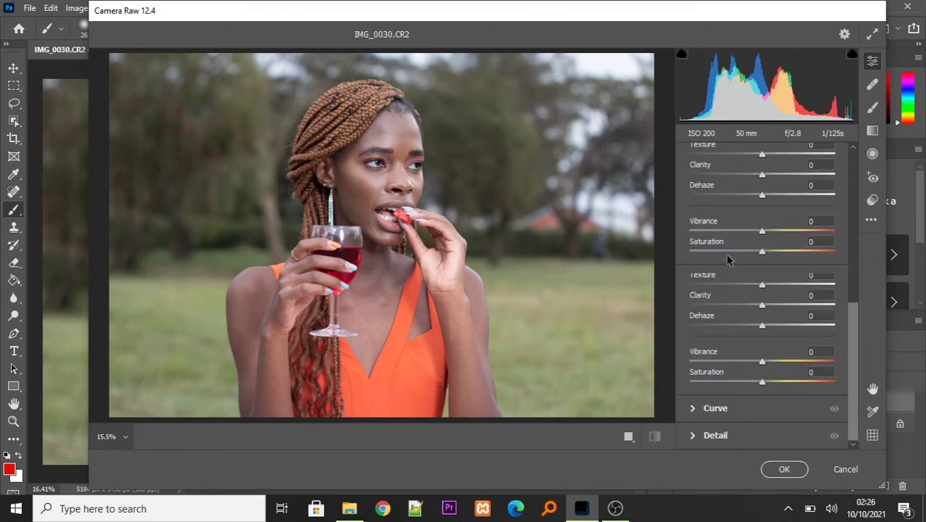
{"action": "scroll", "coordinate": [727, 256], "scroll_direction": "up", "scroll_amount": 5}
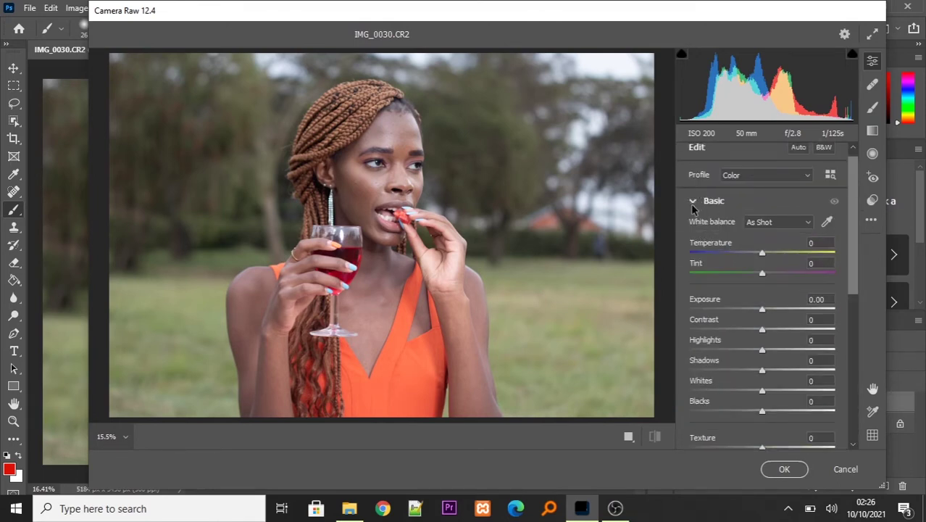
{"action": "left_click", "coordinate": [692, 203]}
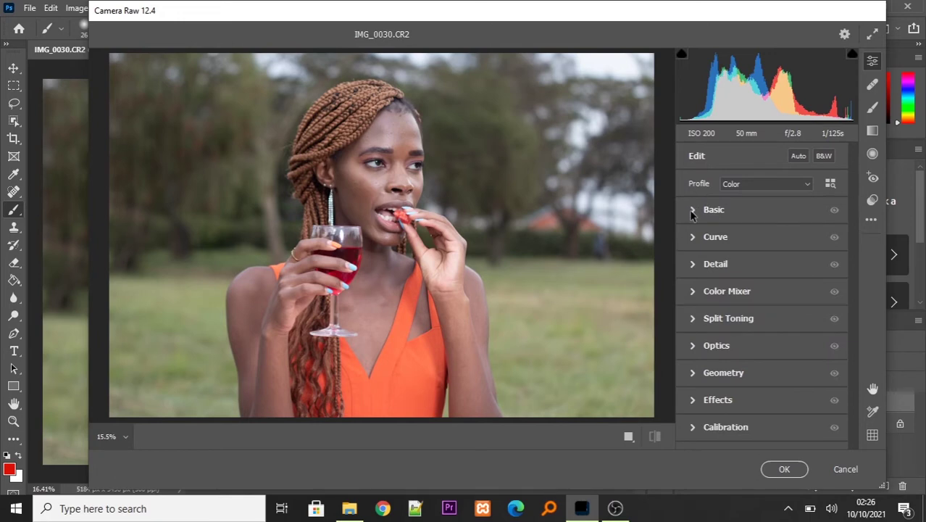
{"action": "left_click", "coordinate": [694, 428]}
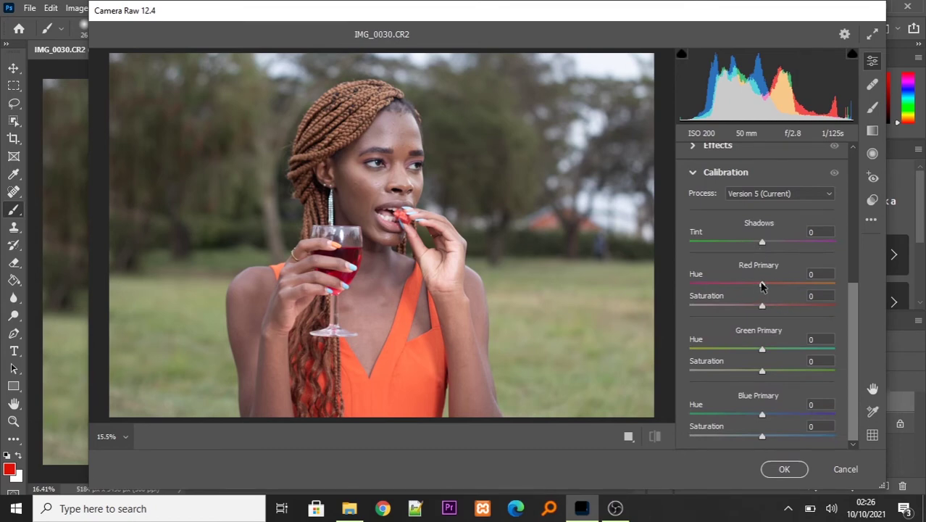
- Set Calibration Red Primary Hue to +100 and Blue Primary Hue to -100, then apply the grade
{"action": "left_click_drag", "start_coordinate": [762, 284], "coordinate": [839, 284]}
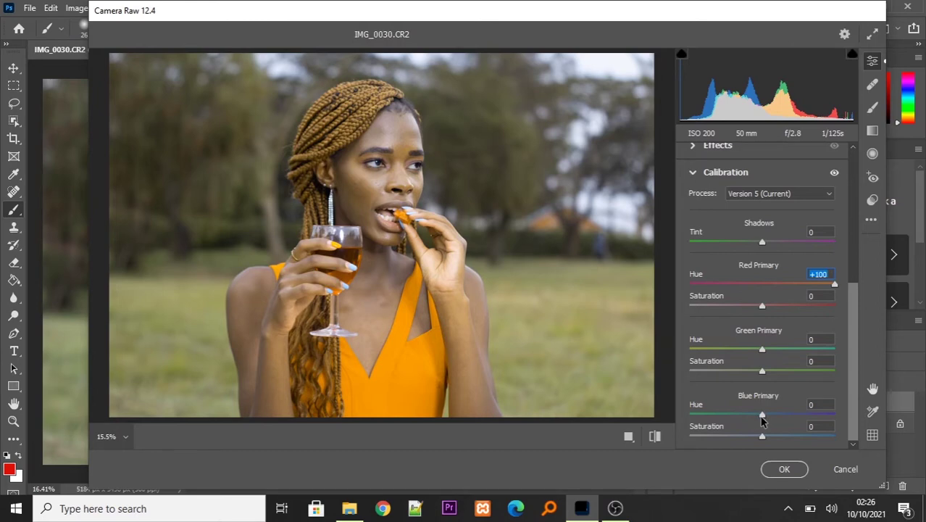
{"action": "left_click_drag", "start_coordinate": [762, 418], "coordinate": [678, 429]}
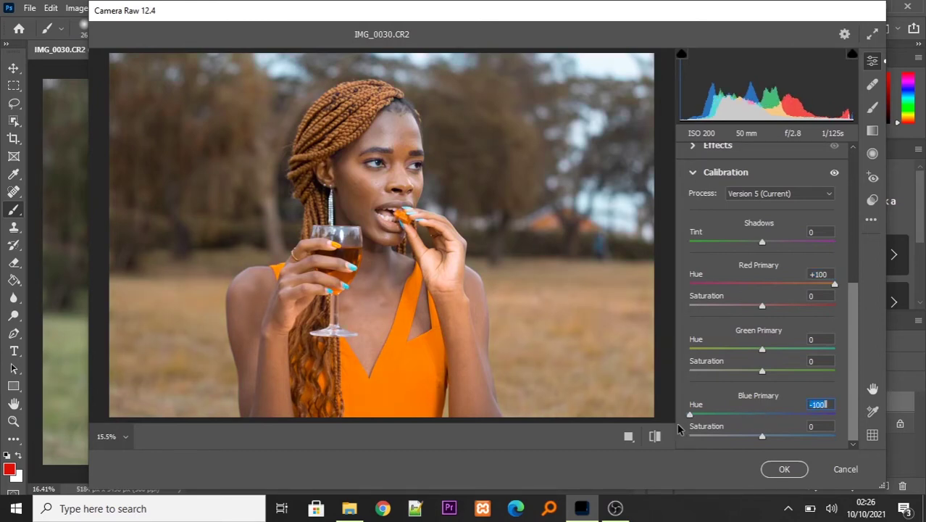
{"action": "type", "text": "0"}
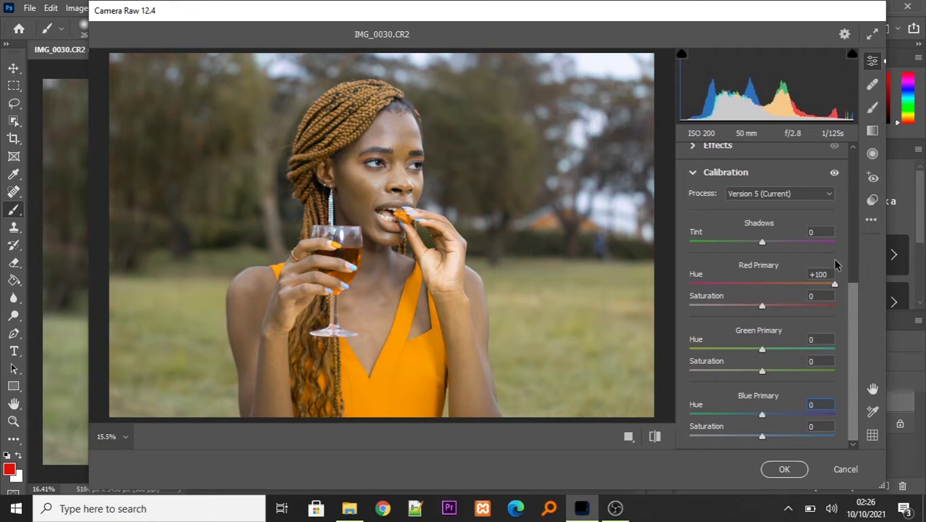
{"action": "left_click", "coordinate": [826, 274]}
{"action": "type", "text": "0"}
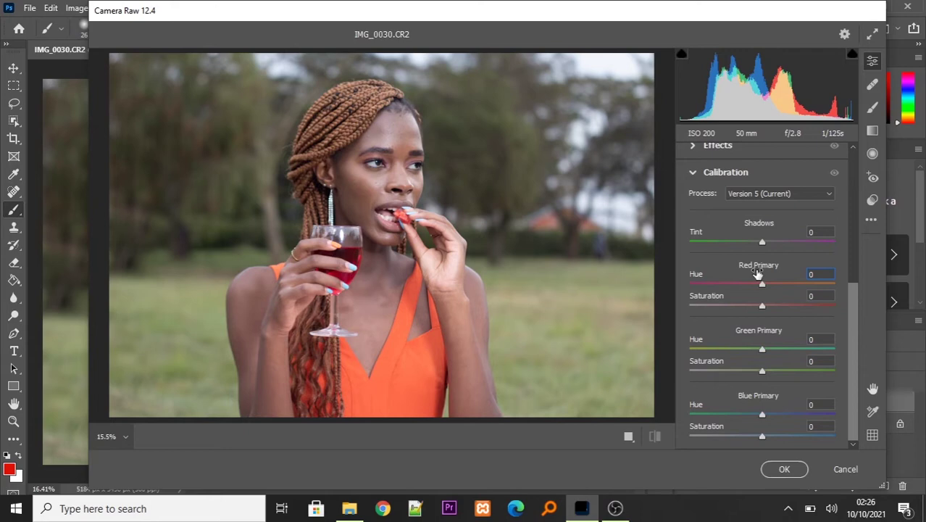
{"action": "left_click_drag", "start_coordinate": [762, 285], "coordinate": [866, 285]}
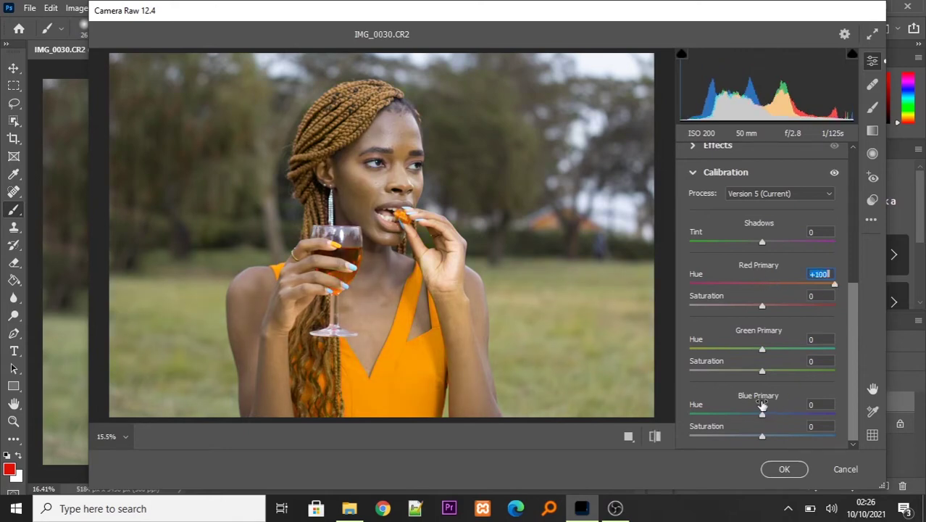
{"action": "left_click_drag", "start_coordinate": [762, 416], "coordinate": [689, 415]}
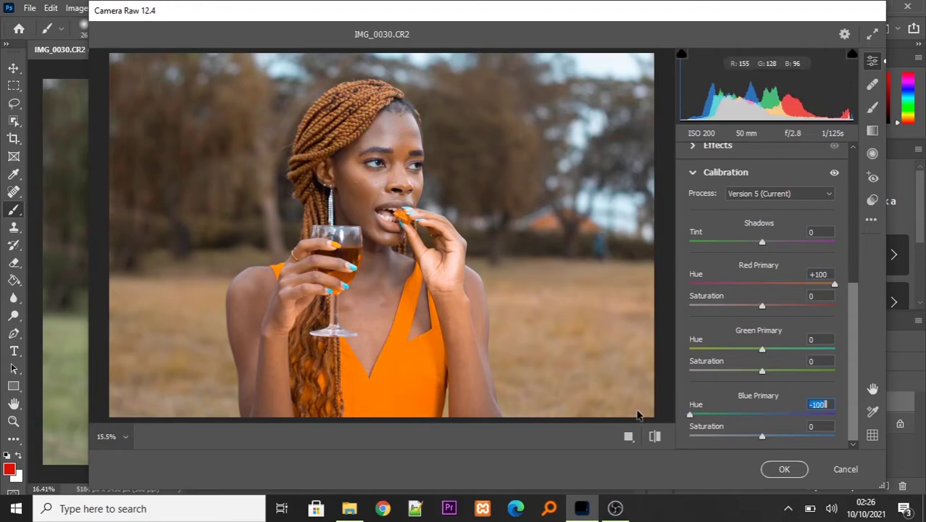
{"action": "left_click", "coordinate": [786, 469]}
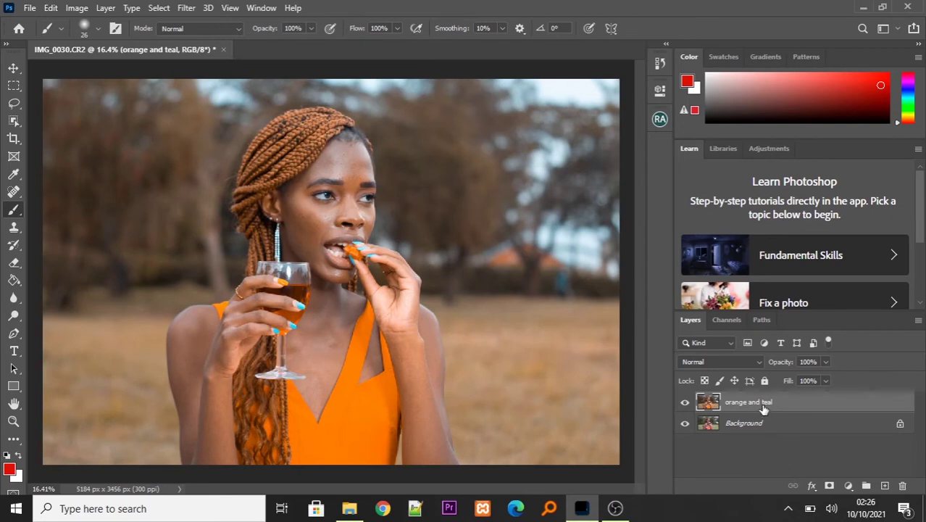
{"action": "left_click", "coordinate": [687, 406]}
{"action": "left_click", "coordinate": [685, 404]}
{"action": "left_click", "coordinate": [826, 362]}
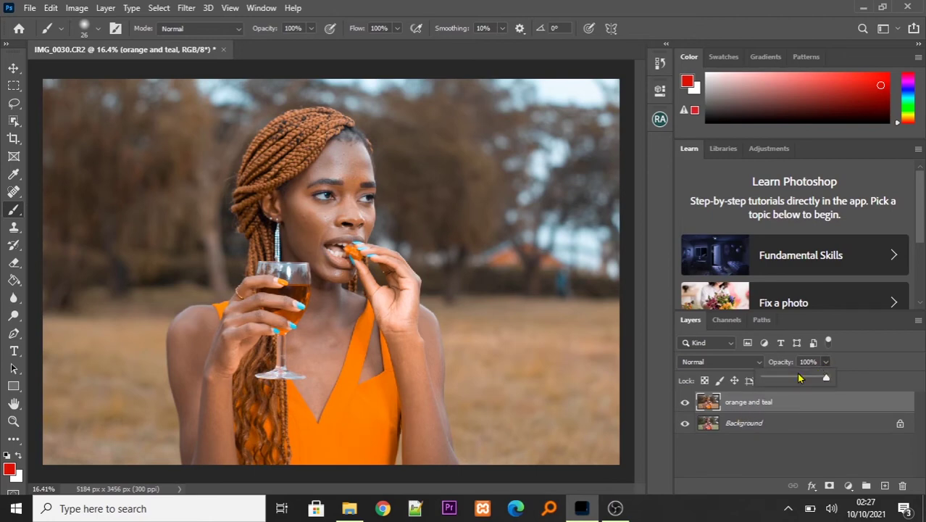
{"action": "left_click_drag", "start_coordinate": [798, 382], "coordinate": [818, 387]}
{"action": "left_click_drag", "start_coordinate": [819, 380], "coordinate": [846, 383]}
- Add a layer mask to 'orange and teal' and invert it to black
{"action": "left_click", "coordinate": [737, 408]}
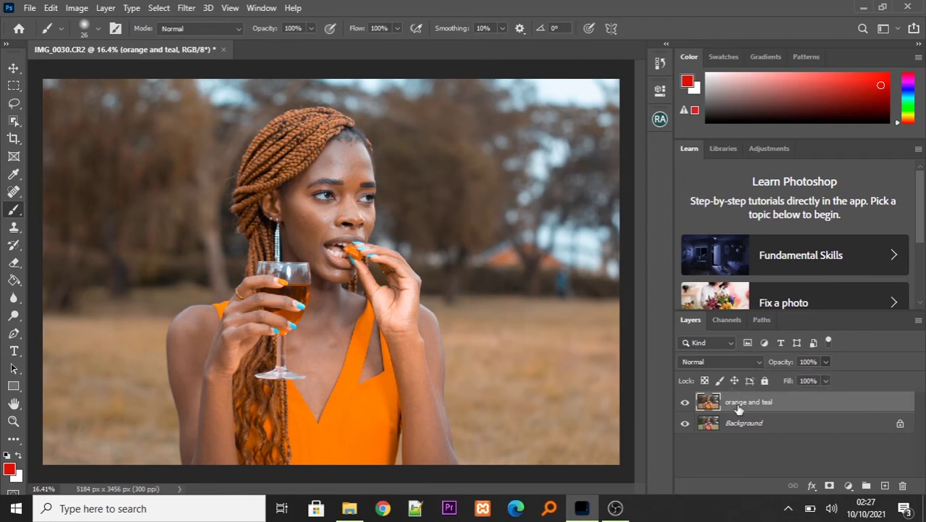
{"action": "left_click", "coordinate": [829, 487]}
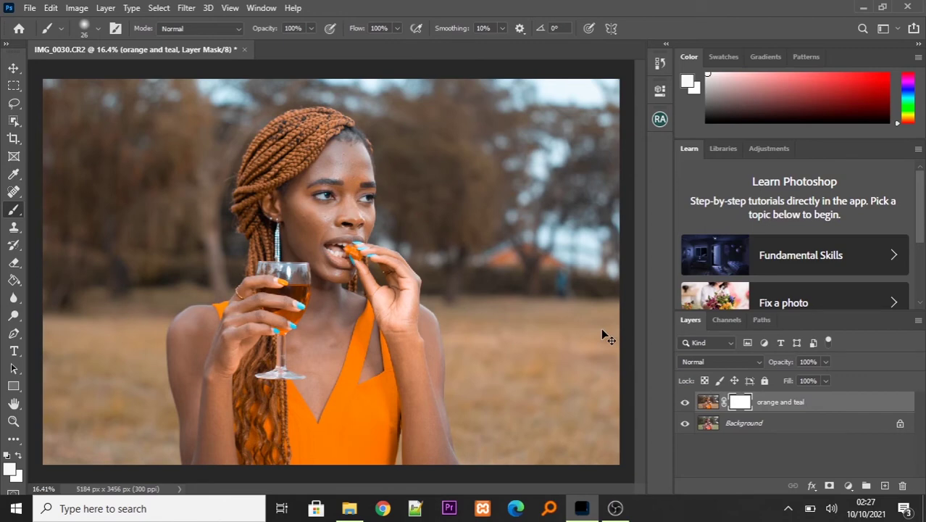
{"action": "key", "text": "ctrl+i"}
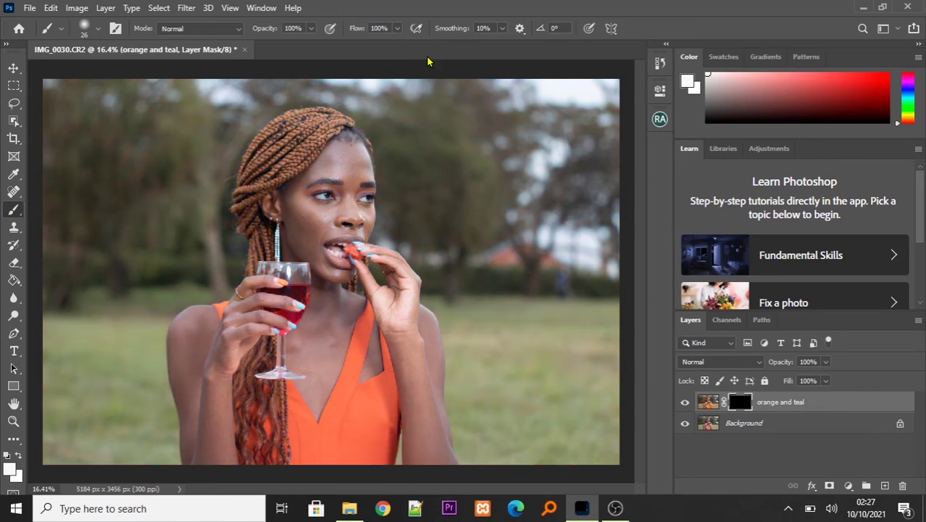
- Enlarge the brush to 306 px and paint white on the mask over the upper-left trees
{"action": "left_click", "coordinate": [99, 29]}
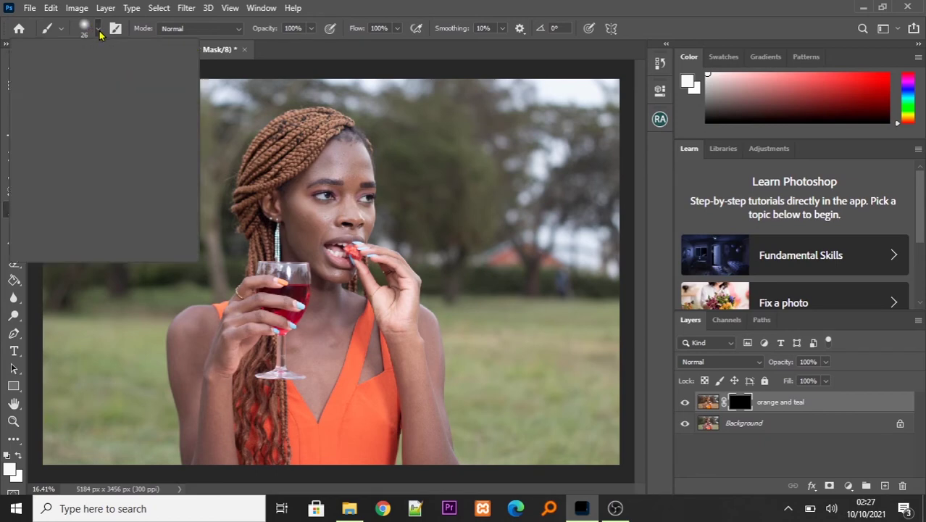
{"action": "left_click_drag", "start_coordinate": [122, 72], "coordinate": [145, 72]}
{"action": "left_click", "coordinate": [351, 7]}
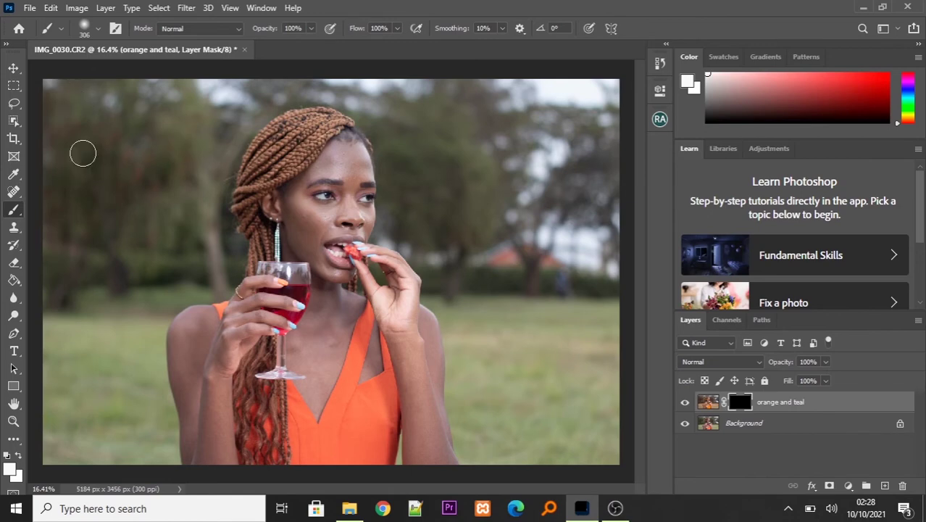
{"action": "mouse_move", "coordinate": [64, 124]}
{"action": "left_mouse_down"}
{"action": "mouse_move", "coordinate": [106, 123]}
{"action": "mouse_move", "coordinate": [99, 100]}
{"action": "mouse_move", "coordinate": [192, 133]}
{"action": "mouse_move", "coordinate": [150, 136]}
{"action": "mouse_move", "coordinate": [161, 127]}
{"action": "mouse_move", "coordinate": [159, 91]}
{"action": "mouse_move", "coordinate": [64, 234]}
{"action": "mouse_move", "coordinate": [85, 235]}
{"action": "mouse_move", "coordinate": [46, 249]}
{"action": "mouse_move", "coordinate": [63, 365]}
{"action": "mouse_move", "coordinate": [68, 285]}
{"action": "mouse_move", "coordinate": [116, 263]}
{"action": "mouse_move", "coordinate": [89, 333]}
{"action": "mouse_move", "coordinate": [76, 322]}
{"action": "mouse_move", "coordinate": [50, 387]}
{"action": "mouse_move", "coordinate": [115, 327]}
{"action": "mouse_move", "coordinate": [55, 381]}
{"action": "mouse_move", "coordinate": [121, 421]}
{"action": "mouse_move", "coordinate": [146, 389]}
{"action": "mouse_move", "coordinate": [142, 365]}
{"action": "mouse_move", "coordinate": [132, 368]}
{"action": "mouse_move", "coordinate": [120, 344]}
{"action": "mouse_move", "coordinate": [126, 247]}
{"action": "mouse_move", "coordinate": [168, 275]}
{"action": "mouse_move", "coordinate": [217, 252]}
{"action": "mouse_move", "coordinate": [210, 276]}
{"action": "mouse_move", "coordinate": [177, 147]}
{"action": "mouse_move", "coordinate": [270, 98]}
{"action": "mouse_move", "coordinate": [111, 68]}
{"action": "mouse_move", "coordinate": [433, 95]}
{"action": "mouse_move", "coordinate": [428, 107]}
{"action": "mouse_move", "coordinate": [523, 124]}
{"action": "mouse_move", "coordinate": [448, 129]}
{"action": "mouse_move", "coordinate": [420, 180]}
{"action": "mouse_move", "coordinate": [420, 234]}
{"action": "mouse_move", "coordinate": [386, 217]}
{"action": "mouse_move", "coordinate": [575, 230]}
{"action": "mouse_move", "coordinate": [542, 166]}
{"action": "mouse_move", "coordinate": [553, 128]}
{"action": "mouse_move", "coordinate": [484, 204]}
{"action": "mouse_move", "coordinate": [459, 199]}
{"action": "mouse_move", "coordinate": [441, 247]}
{"action": "mouse_move", "coordinate": [485, 303]}
{"action": "mouse_move", "coordinate": [536, 298]}
{"action": "mouse_move", "coordinate": [593, 257]}
{"action": "mouse_move", "coordinate": [597, 364]}
{"action": "mouse_move", "coordinate": [588, 417]}
{"action": "mouse_move", "coordinate": [480, 392]}
{"action": "mouse_move", "coordinate": [467, 398]}
{"action": "mouse_move", "coordinate": [462, 435]}
{"action": "mouse_move", "coordinate": [519, 466]}
{"action": "mouse_move", "coordinate": [593, 449]}
{"action": "mouse_move", "coordinate": [577, 413]}
{"action": "mouse_move", "coordinate": [595, 470]}
{"action": "left_mouse_up"}
- Paint the grade over the remaining background, then make black the painting colour
{"action": "mouse_move", "coordinate": [151, 415]}
{"action": "left_mouse_down"}
{"action": "mouse_move", "coordinate": [165, 388]}
{"action": "mouse_move", "coordinate": [170, 403]}
{"action": "mouse_move", "coordinate": [158, 395]}
{"action": "left_mouse_up"}
{"action": "left_click", "coordinate": [706, 120]}
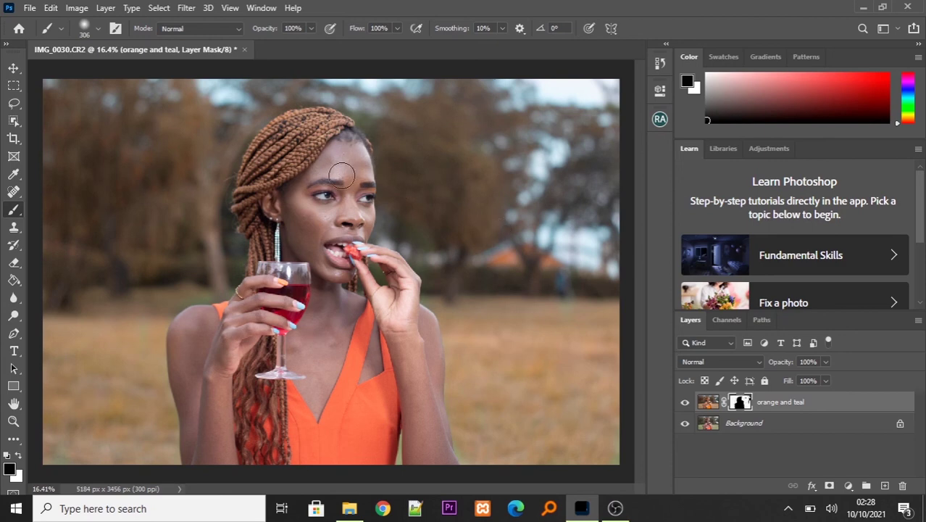
{"action": "left_click", "coordinate": [685, 404]}
{"action": "left_click", "coordinate": [685, 403]}
{"action": "left_click", "coordinate": [685, 403]}
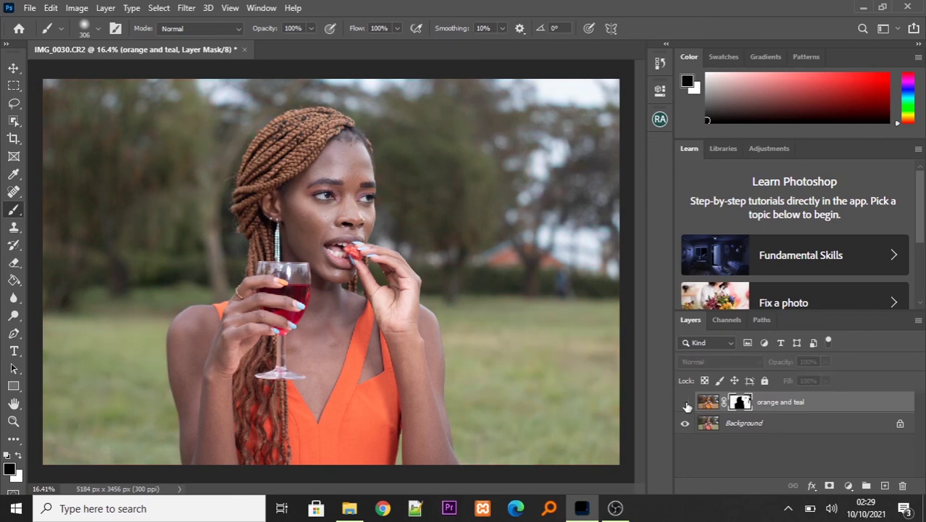
{"action": "left_click", "coordinate": [685, 403]}
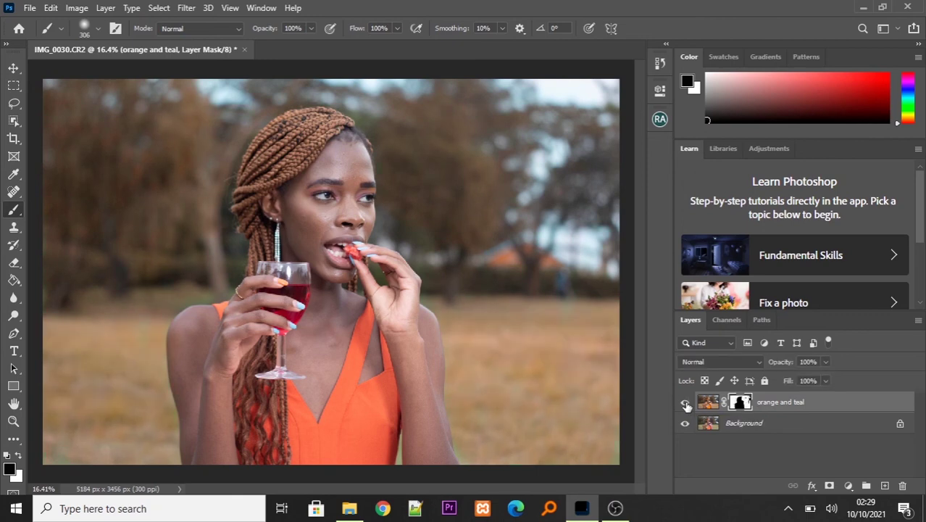